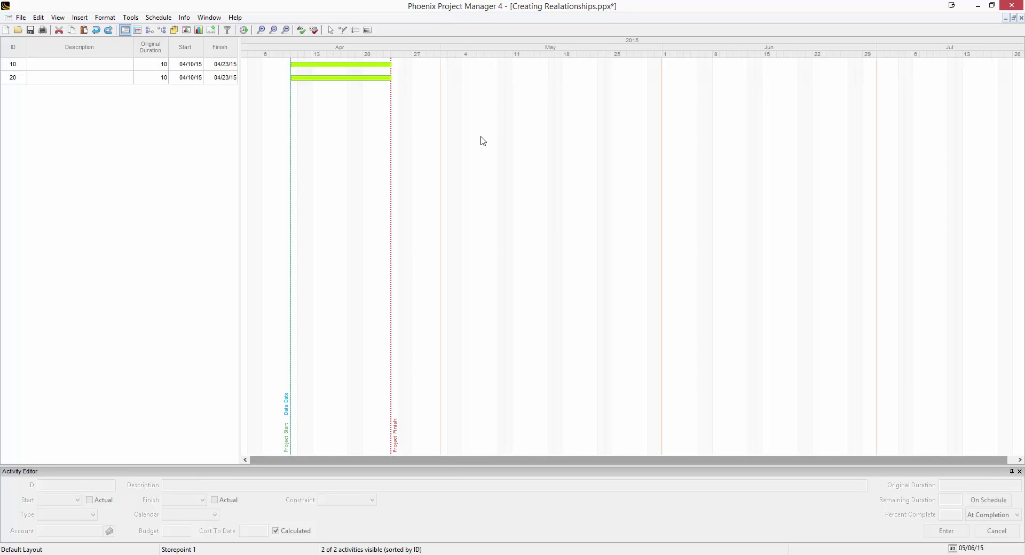
# Step: Extend activity 10 to finish Apr 29, link its finish to activity 20's start, and reschedule
pyautogui.moveTo(391, 66); pyautogui.dragTo(391, 65)
pyautogui.moveTo(390, 65); pyautogui.dragTo(454, 103)
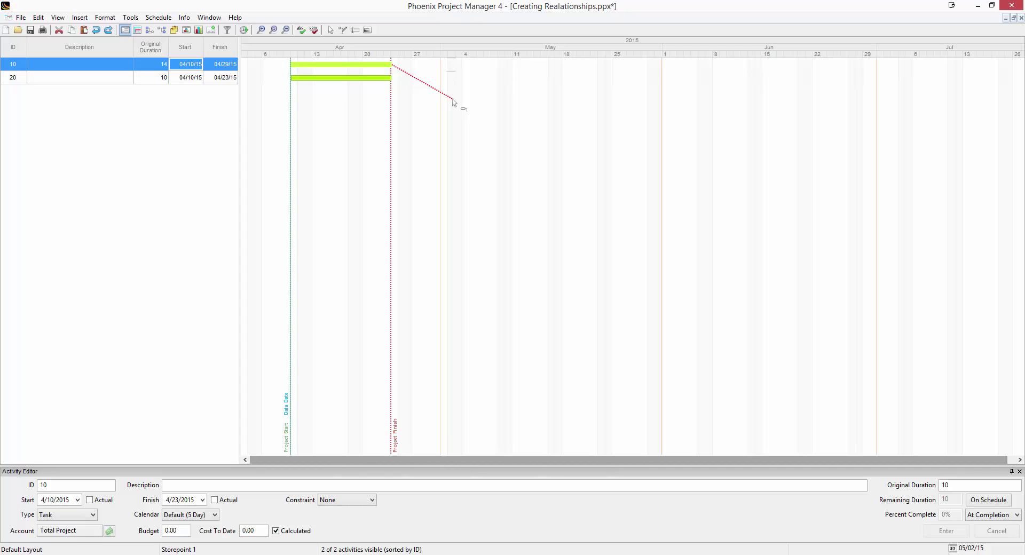
pyautogui.moveTo(454, 102); pyautogui.dragTo(293, 80)
pyautogui.moveTo(293, 80); pyautogui.dragTo(293, 82)
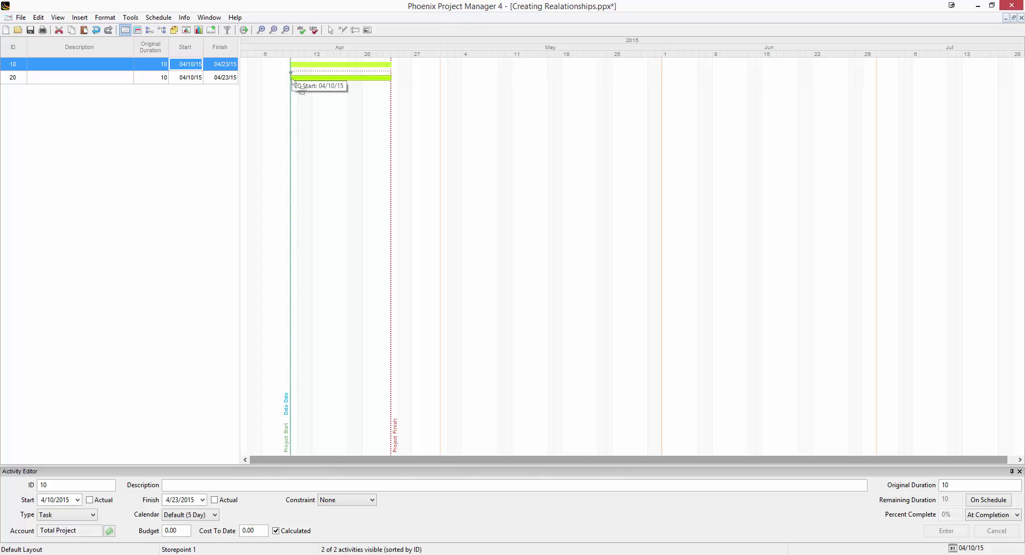
pyautogui.moveTo(293, 82); pyautogui.dragTo(293, 83)
pyautogui.click(244, 30)
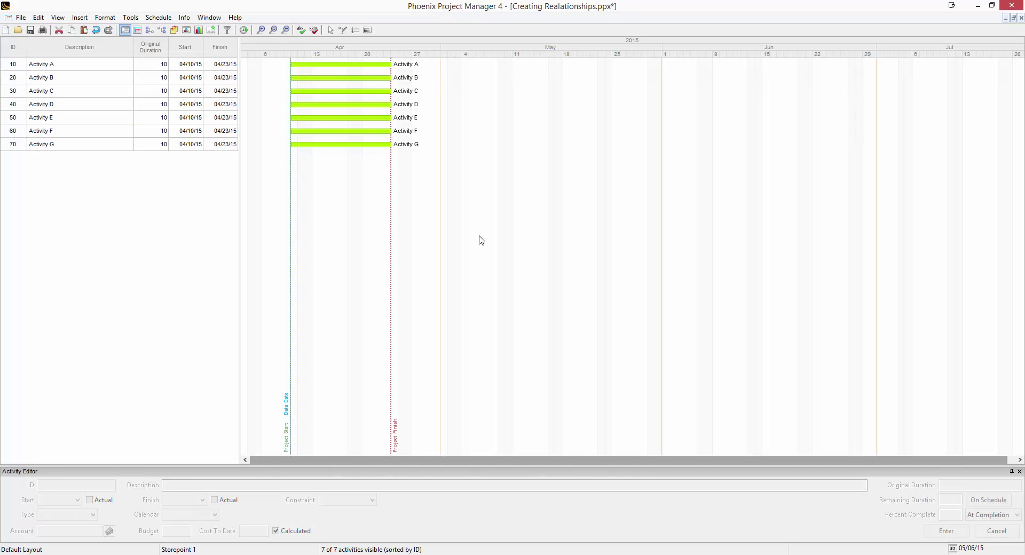
# Step: Link Activity A finish-to-start to Activities B, C, D, E, F and G, then reschedule
pyautogui.moveTo(390, 64); pyautogui.dragTo(470, 168)
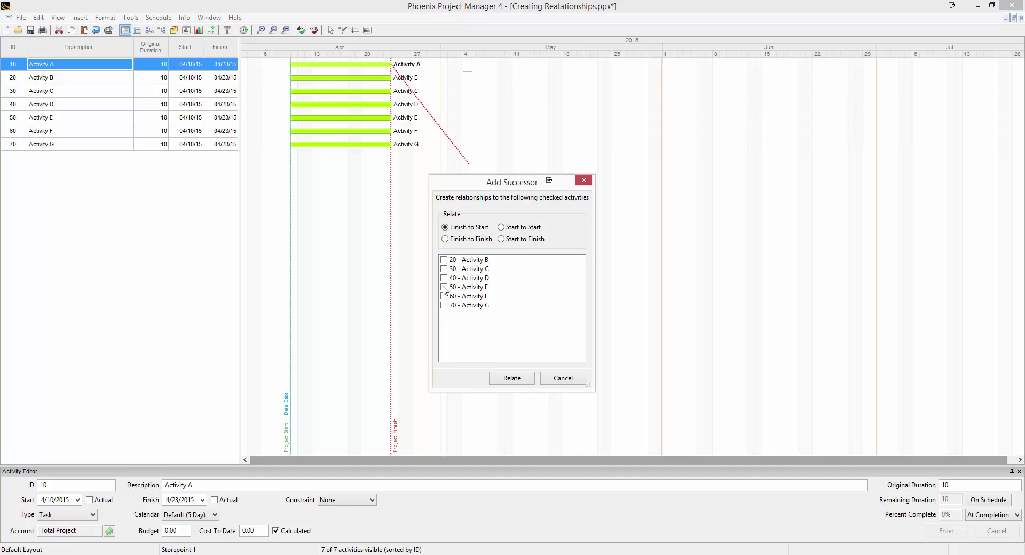
pyautogui.click(443, 261)
pyautogui.click(443, 270)
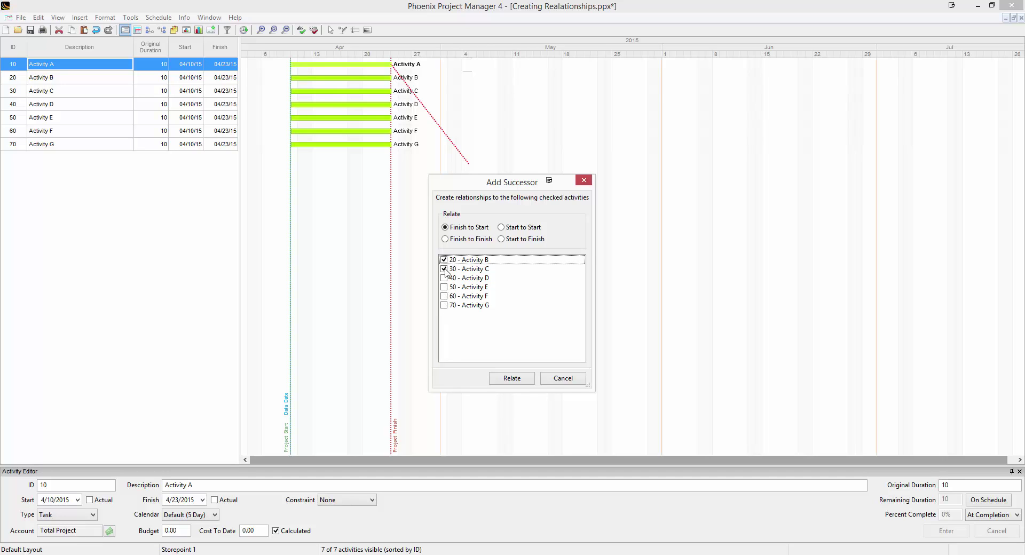
pyautogui.click(443, 278)
pyautogui.click(444, 287)
pyautogui.click(444, 296)
pyautogui.click(444, 306)
pyautogui.click(512, 378)
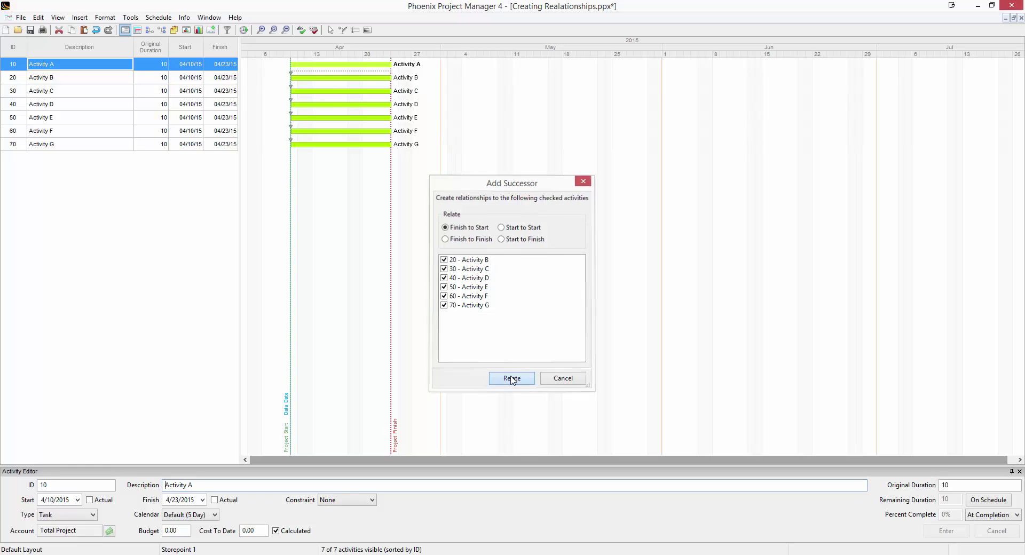
pyautogui.click(245, 31)
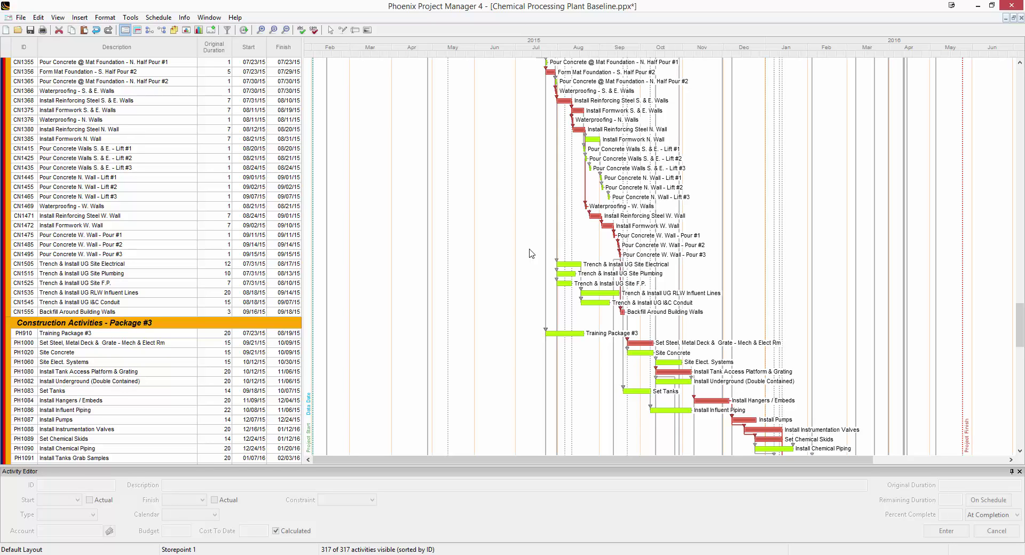
# Step: Review the CN1380 to CN1469 finish-to-start relationship details and accept them unchanged
pyautogui.rightClick(588, 192)
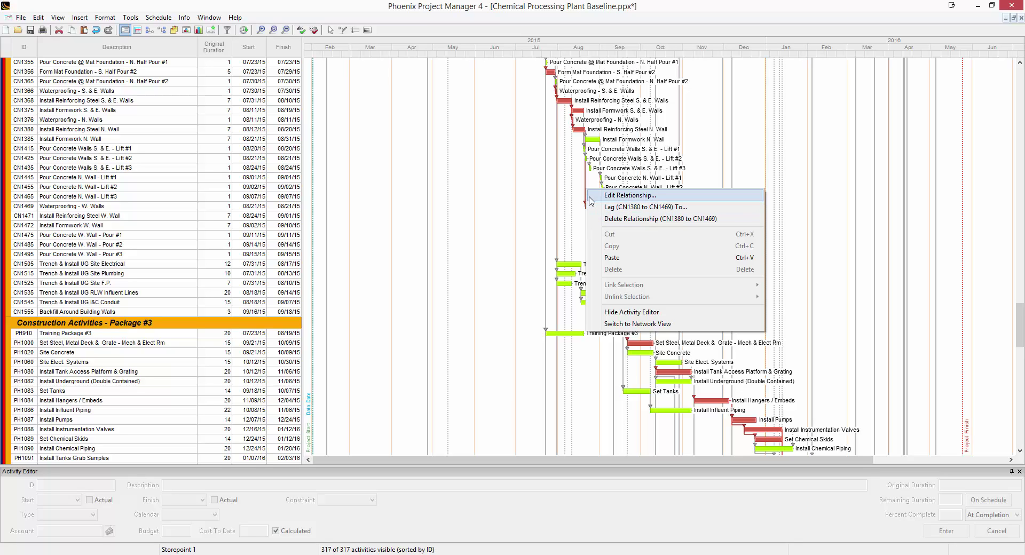
pyautogui.click(591, 196)
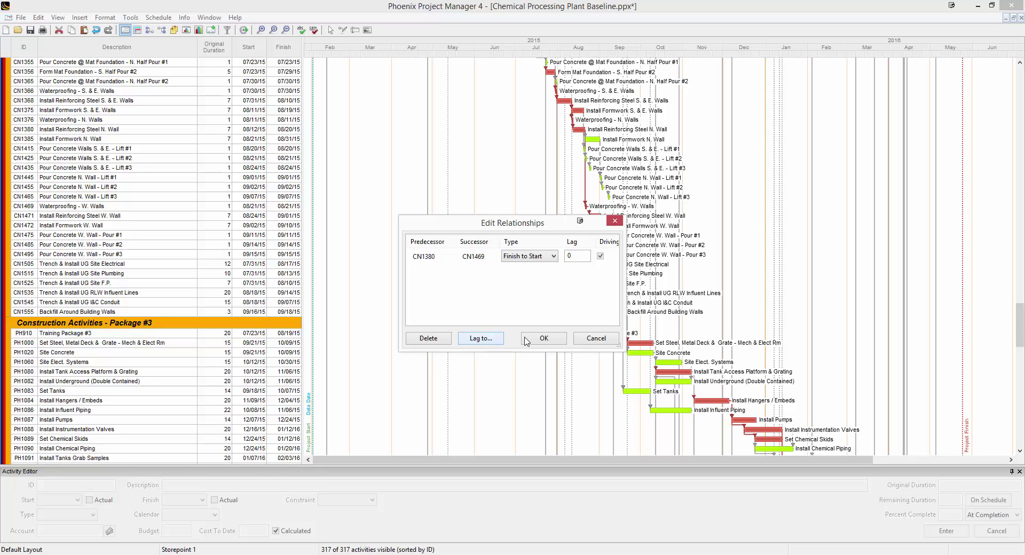
pyautogui.click(544, 339)
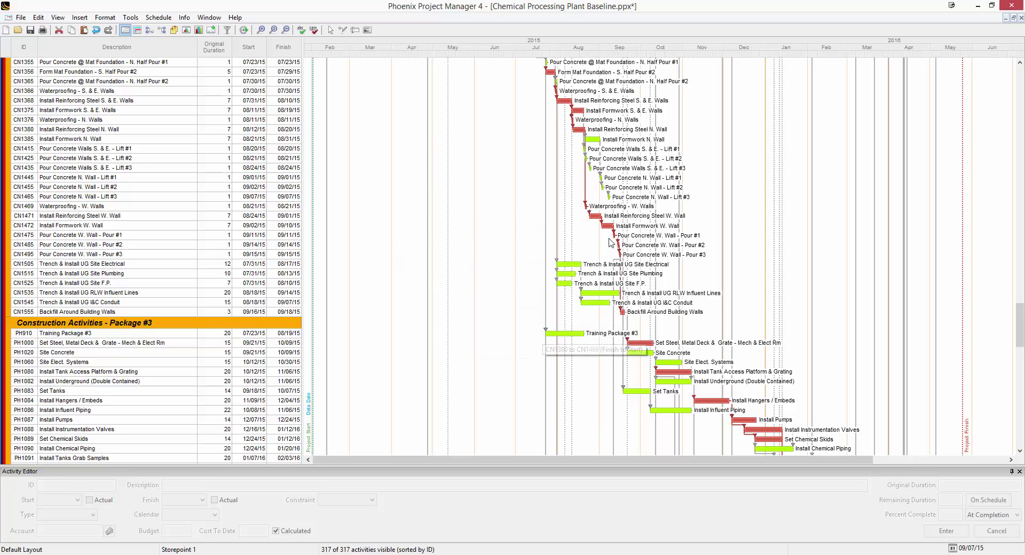
pyautogui.click(58, 20)
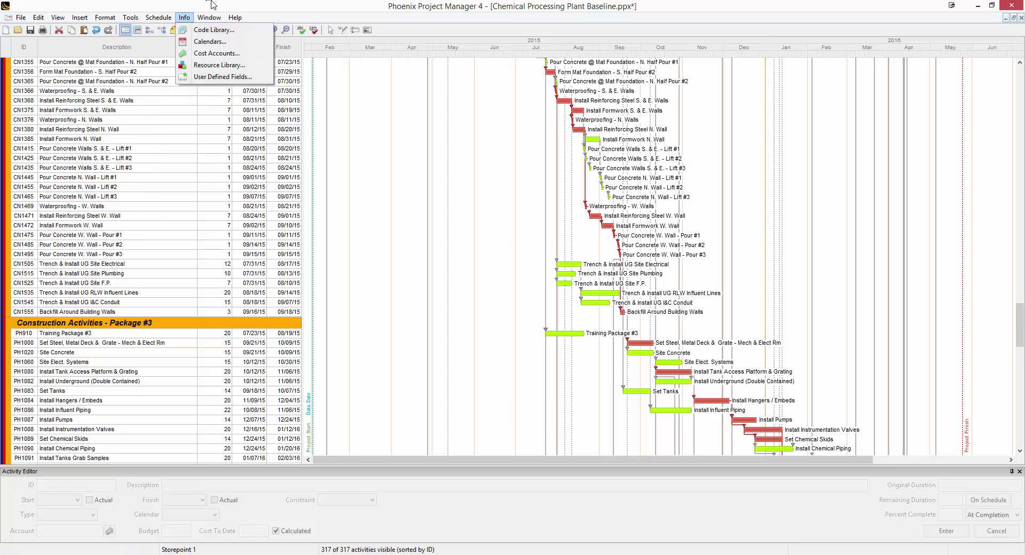
# Step: Show the Predecessor and Successor panes for CN1469 Waterproofing - W. Walls
pyautogui.click(209, 17)
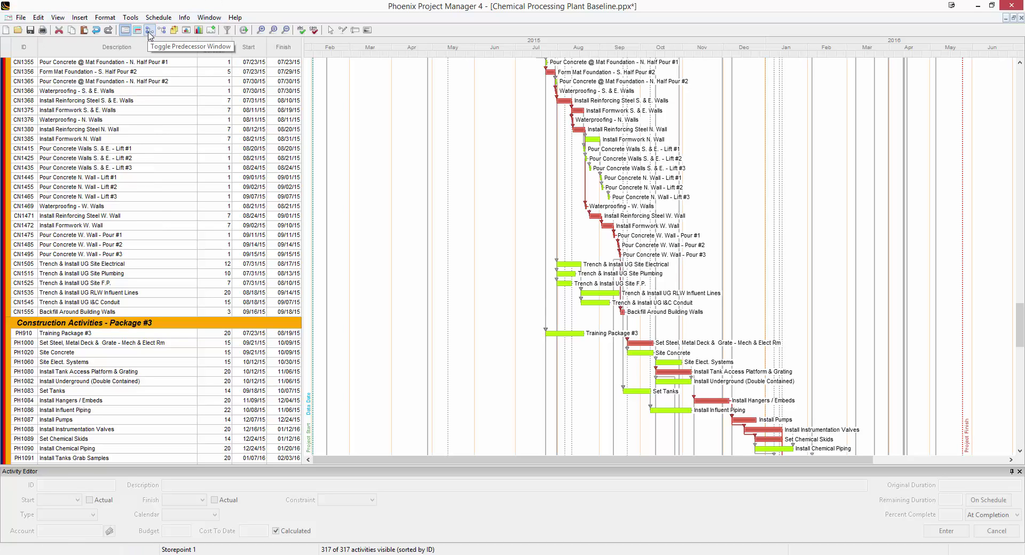
pyautogui.click(149, 33)
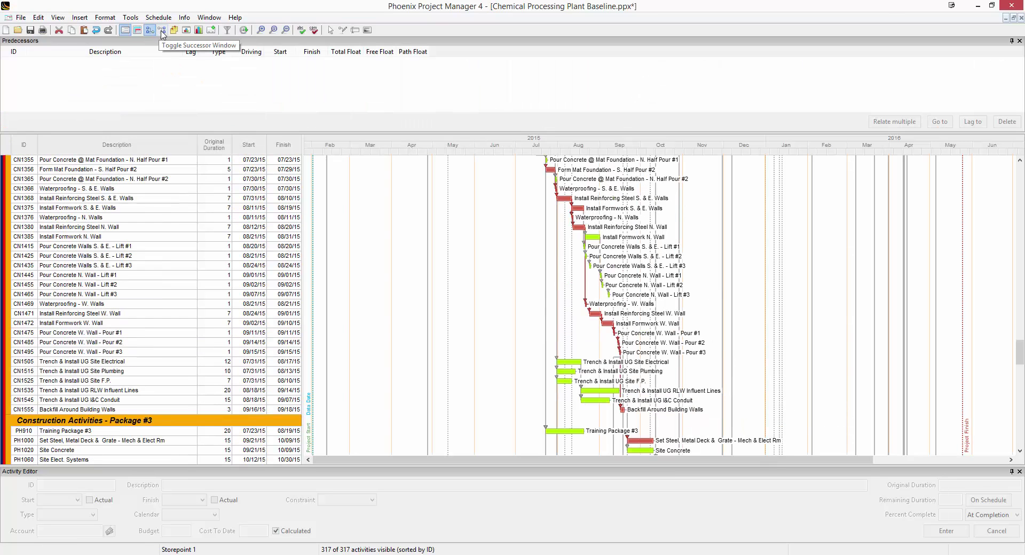
pyautogui.click(161, 31)
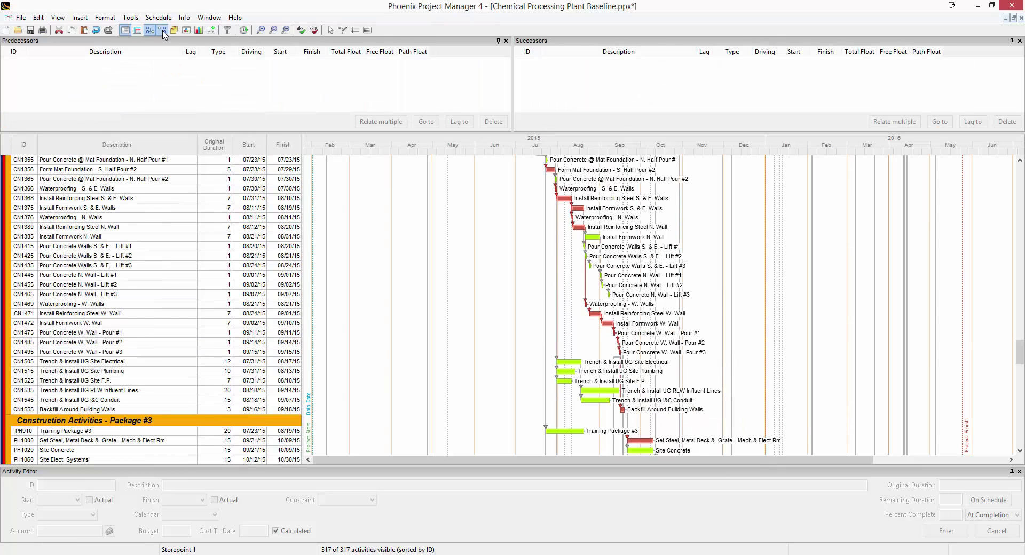
pyautogui.click(139, 304)
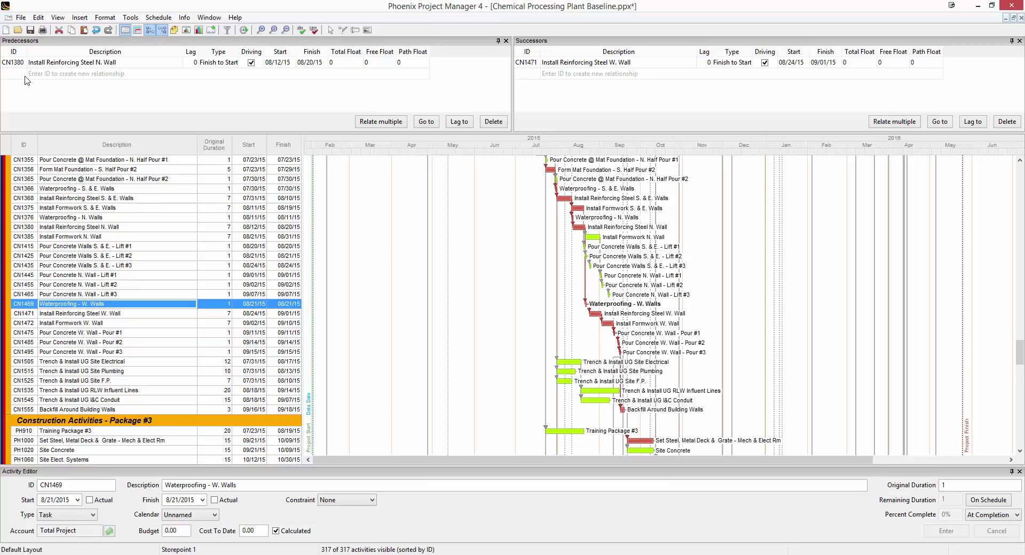
# Step: Open the Lag To setting for the CN1380 predecessor link without adding new predecessors
pyautogui.click(382, 121)
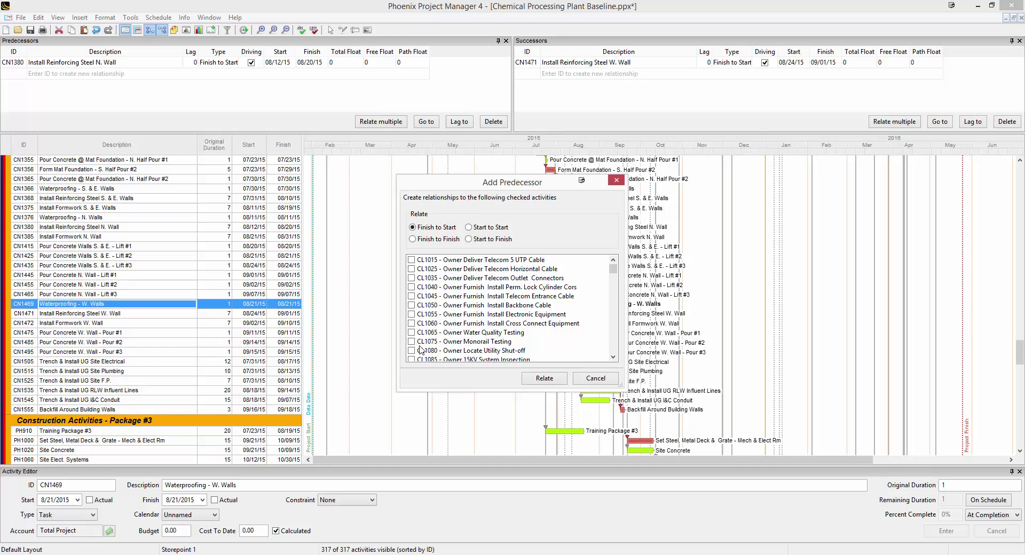
pyautogui.click(594, 380)
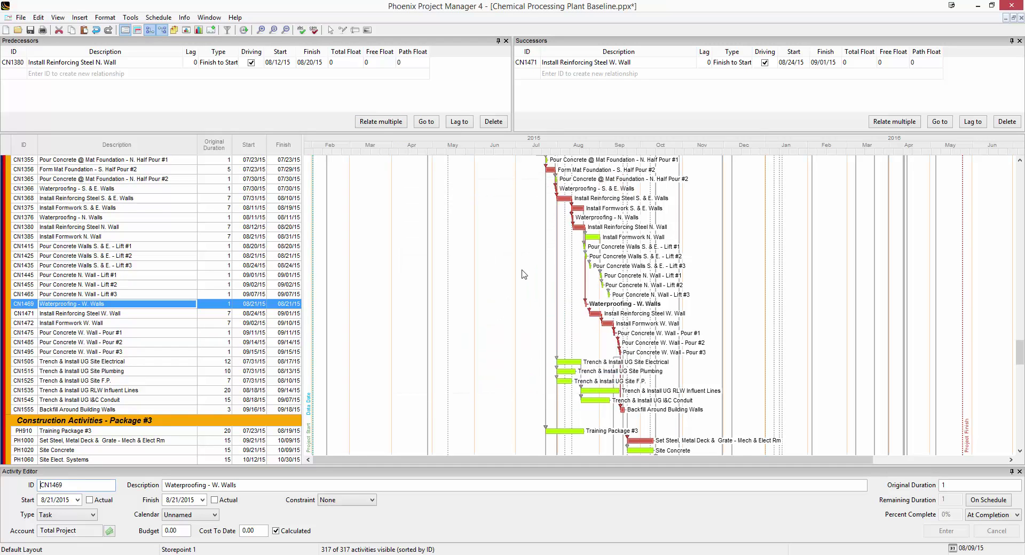
pyautogui.click(459, 123)
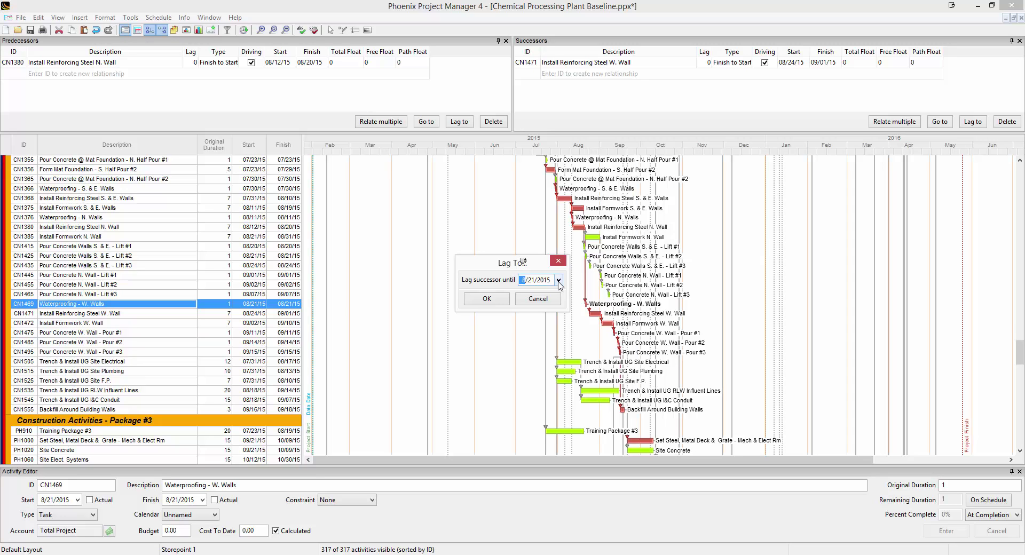
# Step: Lag the CN1380 to CN1469 link to 8/25/2015, a 2-day lag
pyautogui.click(558, 281)
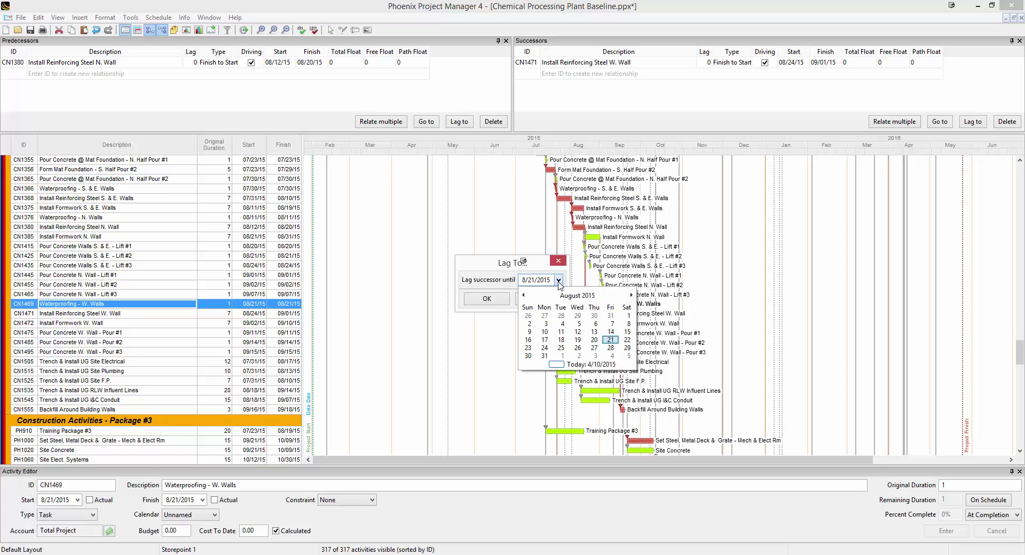
pyautogui.click(561, 350)
pyautogui.click(487, 299)
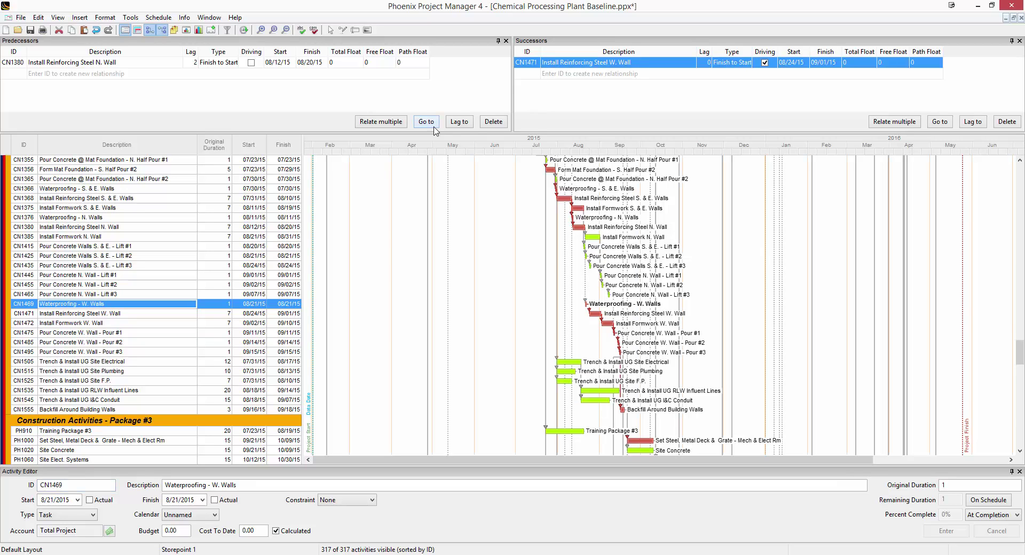
# Step: Follow the successor chain from CN1469 to CN1471, then CN1472 Install Formwork W. Wall
pyautogui.click(944, 126)
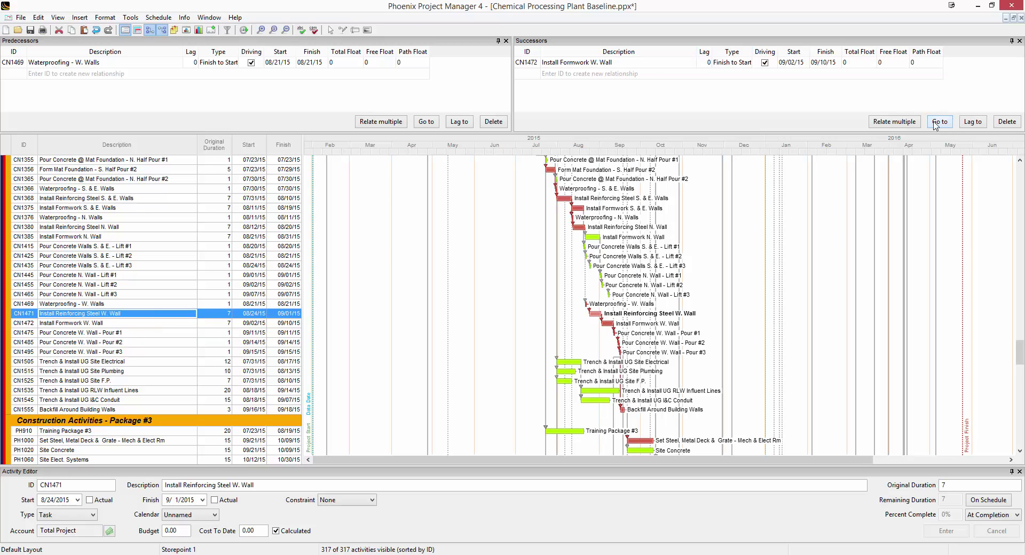
pyautogui.click(654, 63)
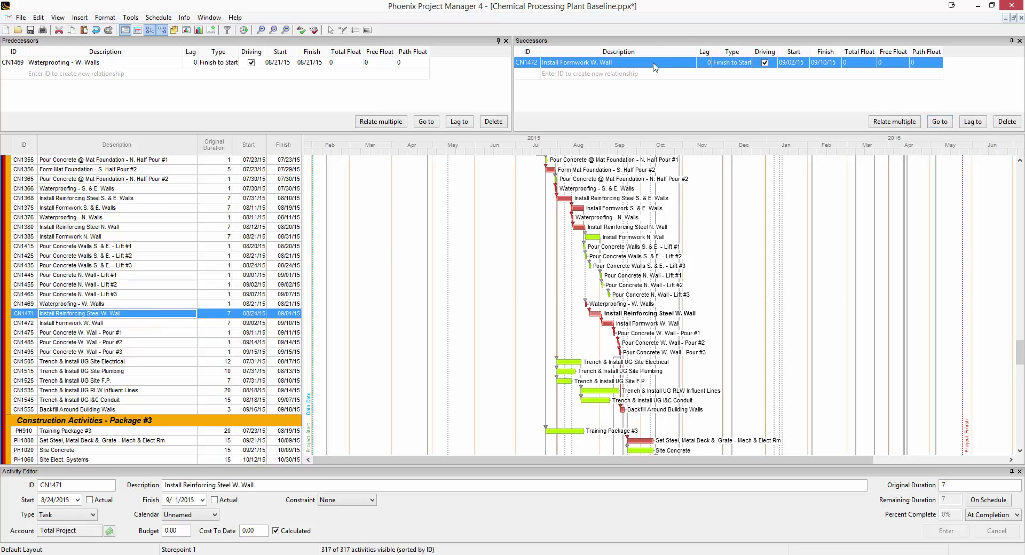
pyautogui.click(953, 124)
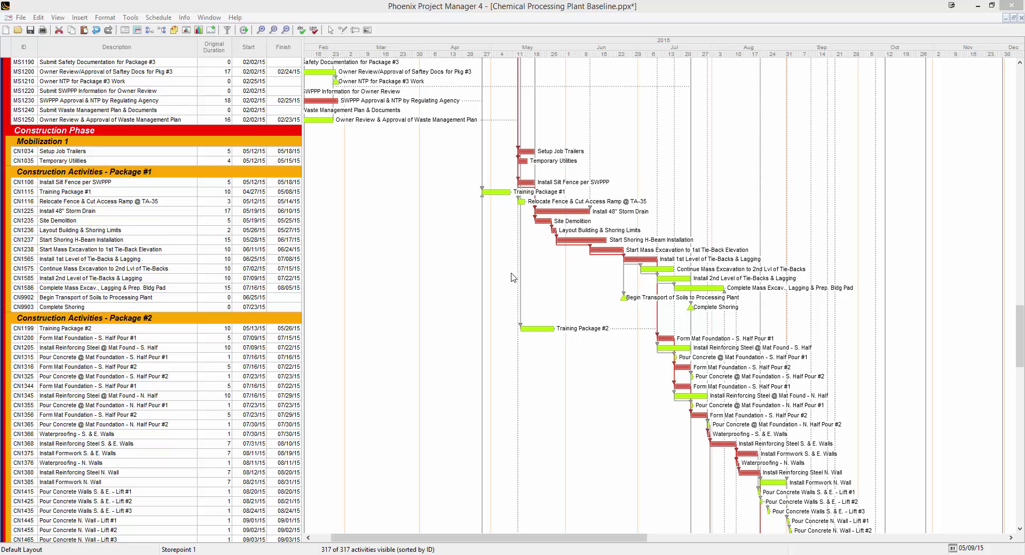
# Step: Turn off Show Non-Driving Relationships in the View menu
pyautogui.click(56, 17)
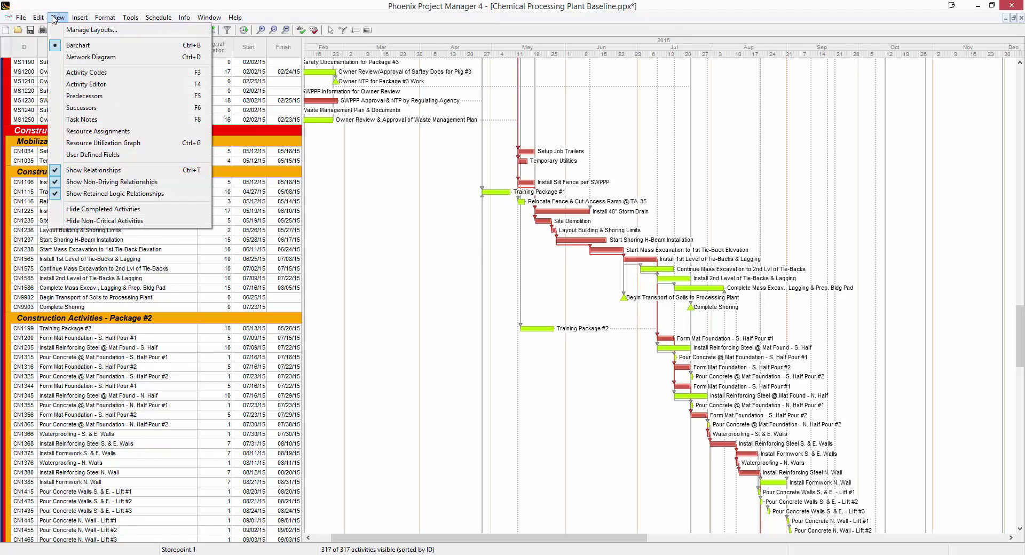
pyautogui.click(87, 185)
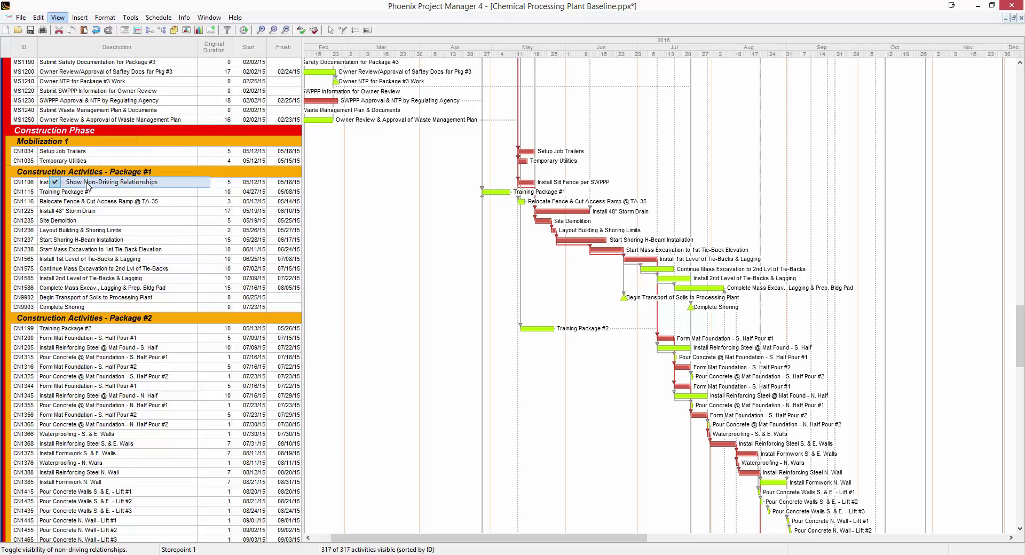